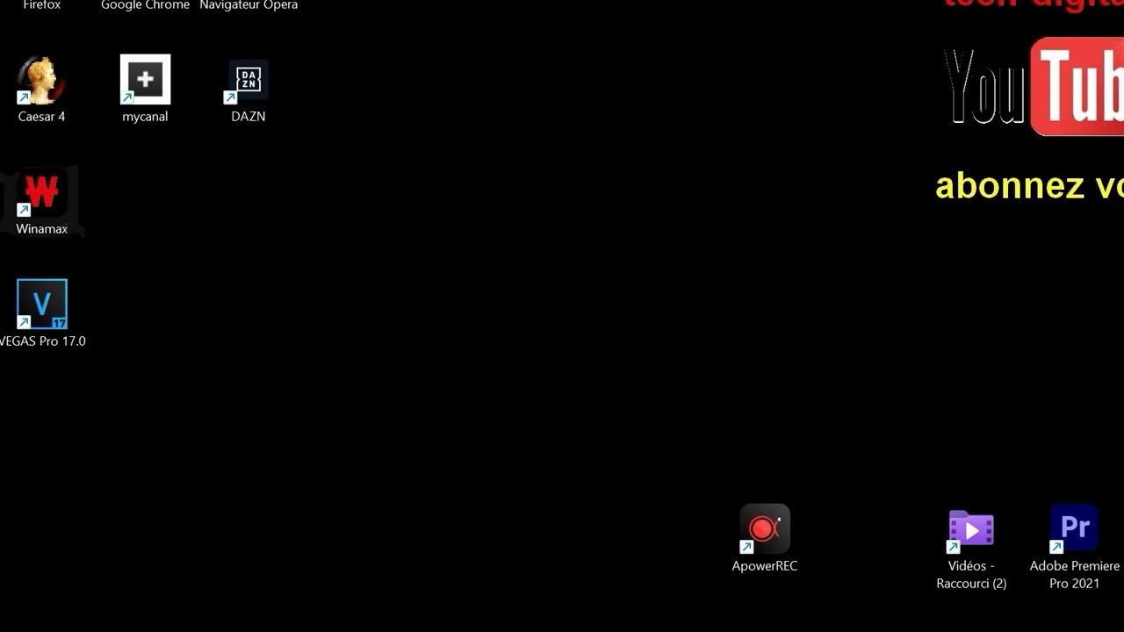
Launch Firefox and web-search 'proton vpn gratuit'
{"action": "double_click", "coordinate": [52, 4]}
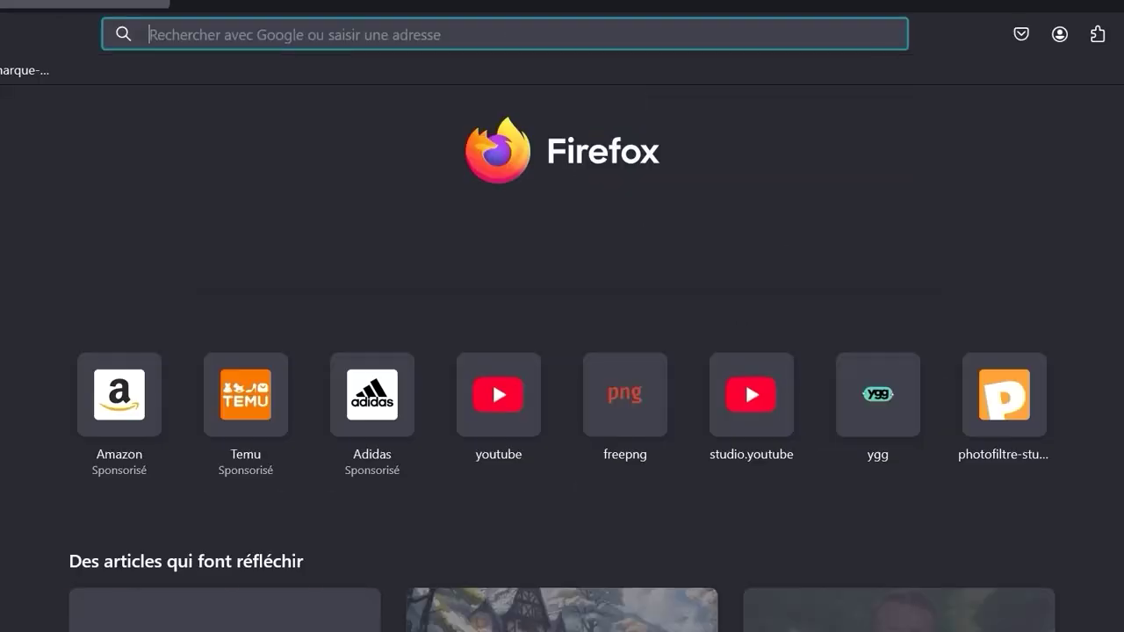
{"action": "left_click", "coordinate": [538, 259]}
{"action": "type", "text": "pro"}
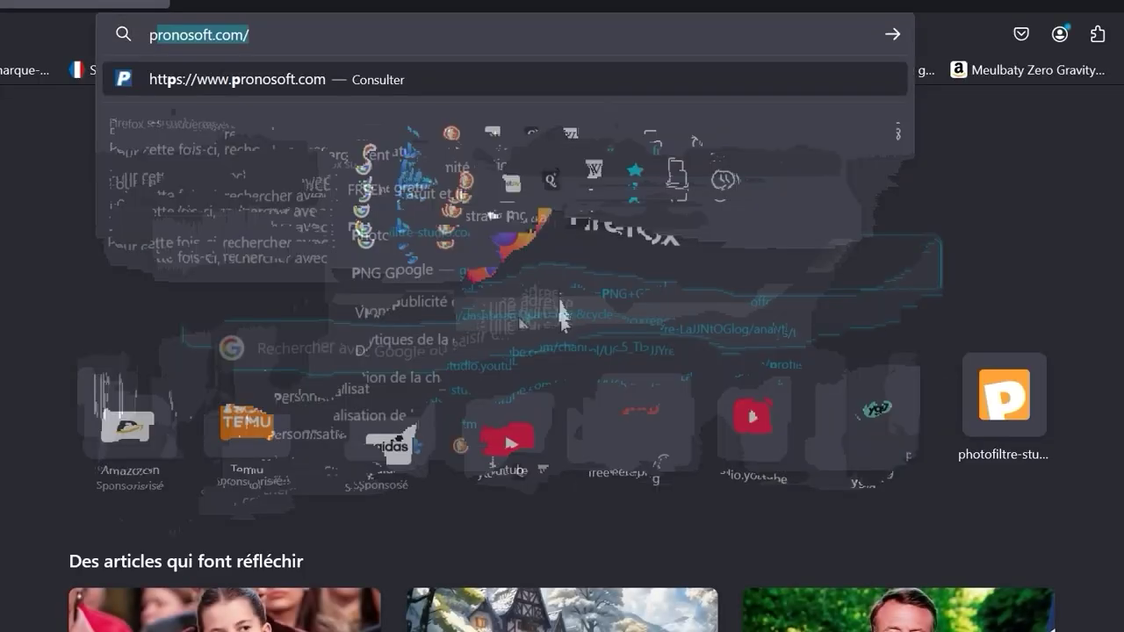
{"action": "type", "text": "t"}
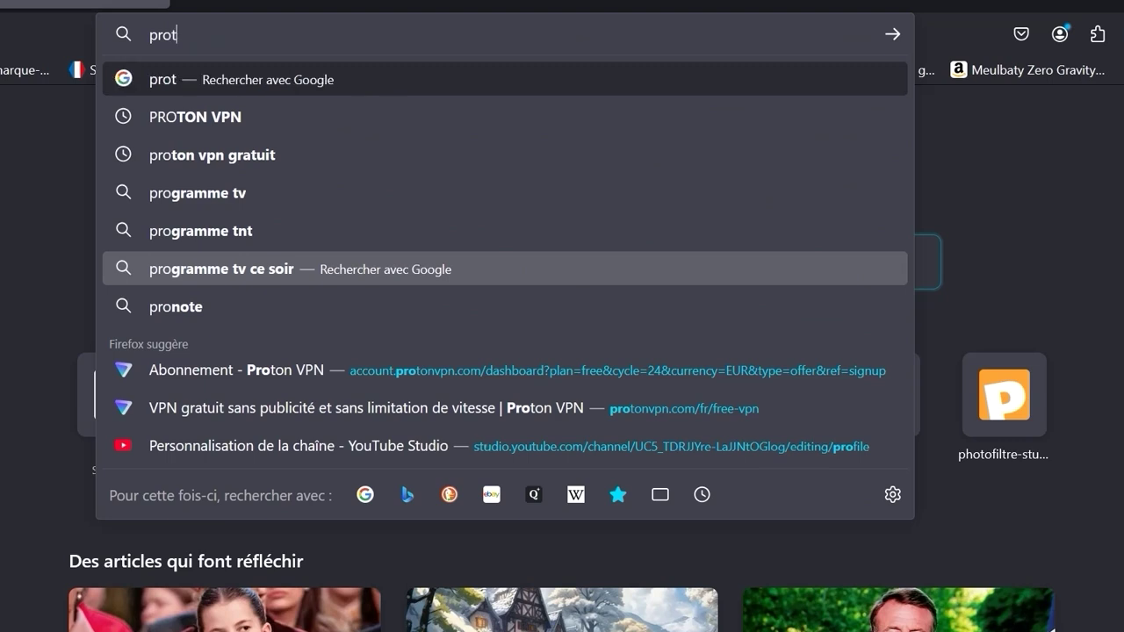
{"action": "type", "text": "on vpn"}
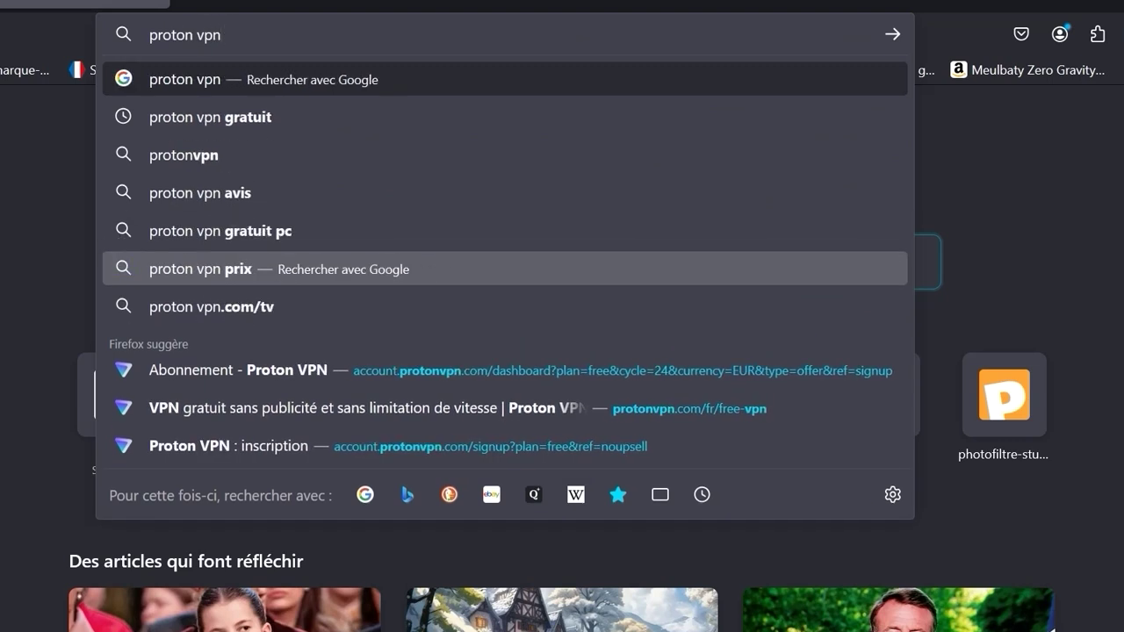
{"action": "type", "text": " gratu"}
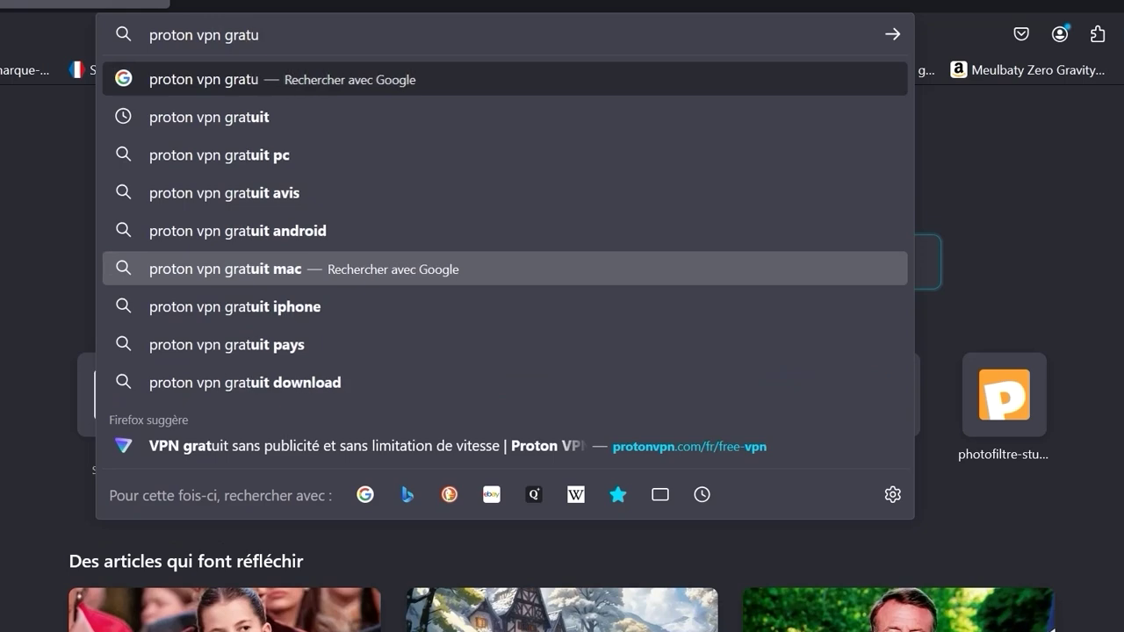
{"action": "type", "text": "it"}
{"action": "key", "text": "Return"}
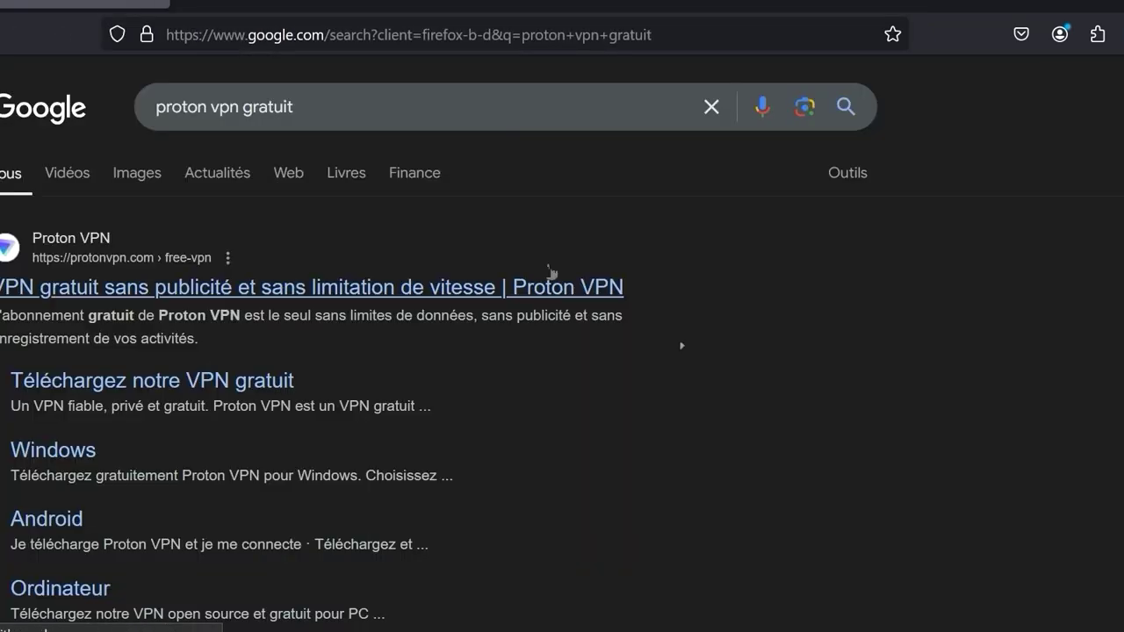
Open protonvpn.com's free VPN page, choose Proton VPN Free, and decline the VPN Plus offer
{"action": "left_click", "coordinate": [550, 283]}
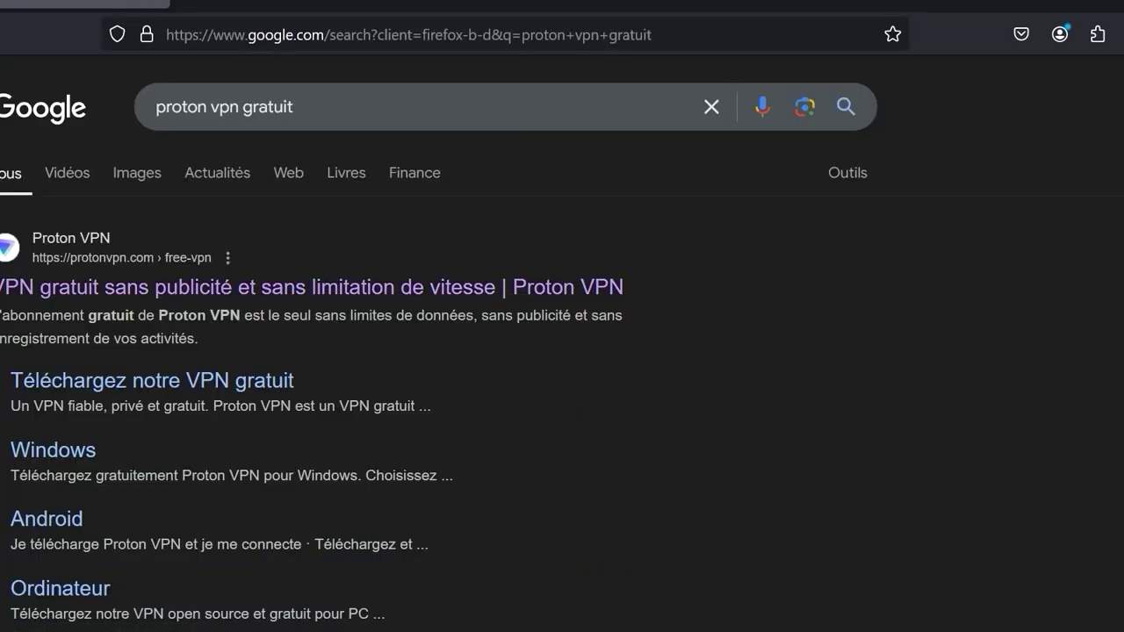
{"action": "left_click", "coordinate": [369, 290]}
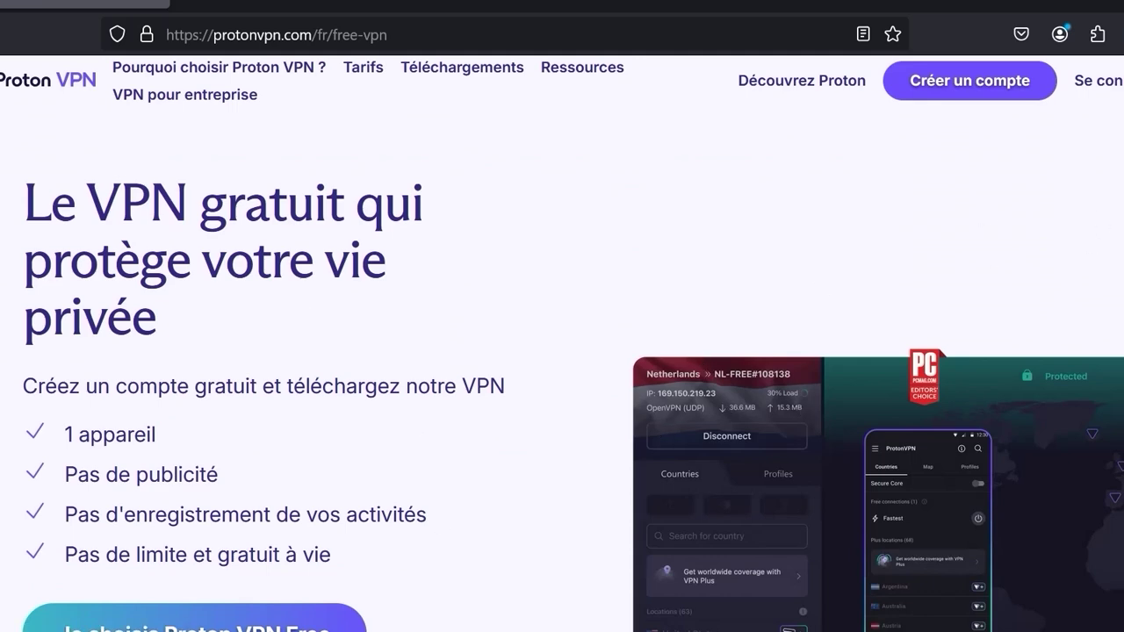
{"action": "scroll", "coordinate": [562, 369], "scroll_direction": "down", "scroll_amount": 5}
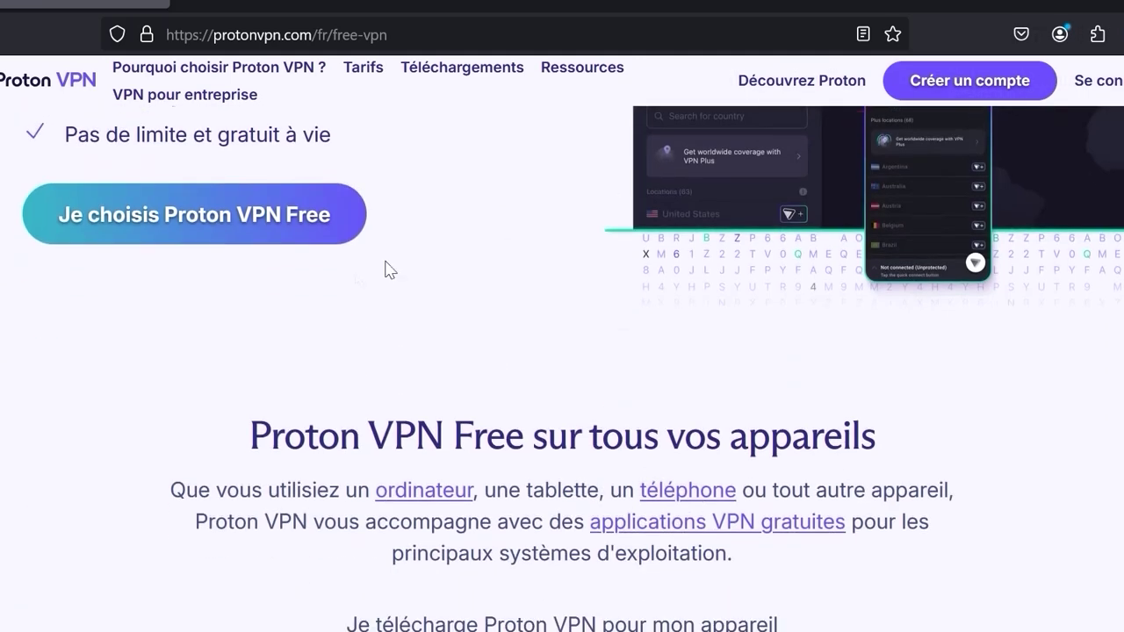
{"action": "left_click", "coordinate": [288, 227]}
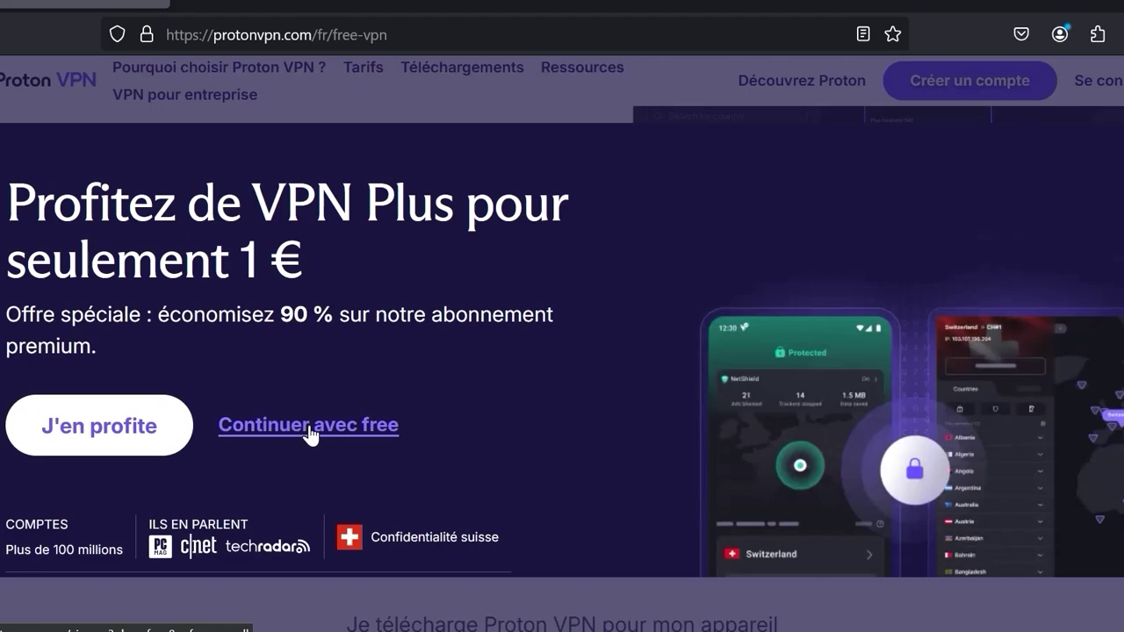
{"action": "left_click", "coordinate": [310, 429]}
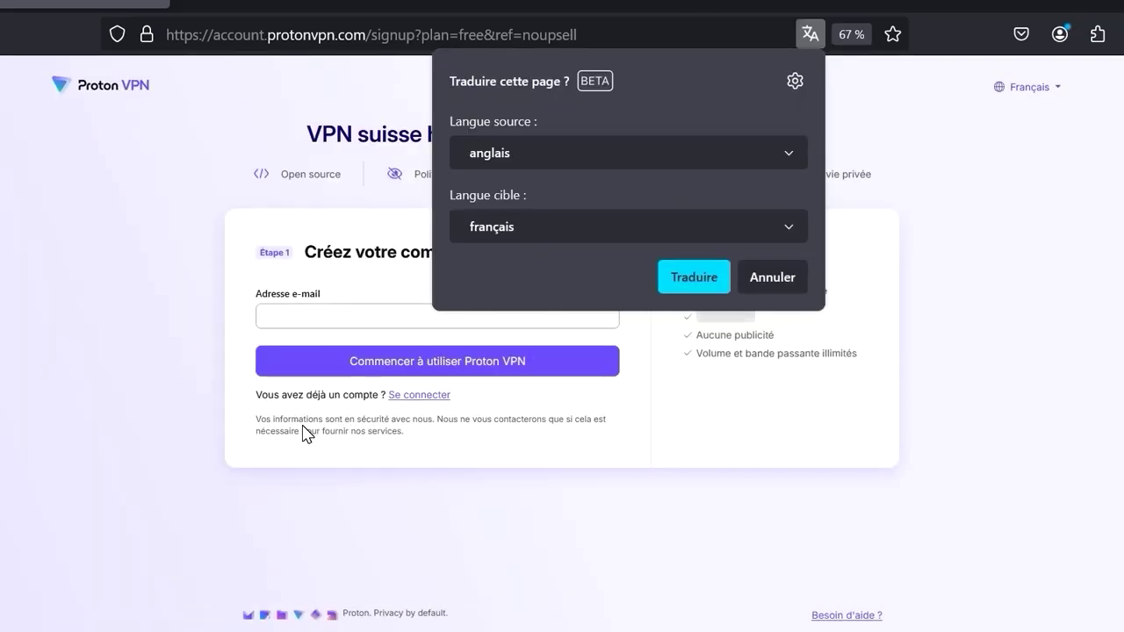
Dismiss the translation offer and enter the account e-mail address in 'Adresse e-mail'
{"action": "left_click", "coordinate": [773, 274]}
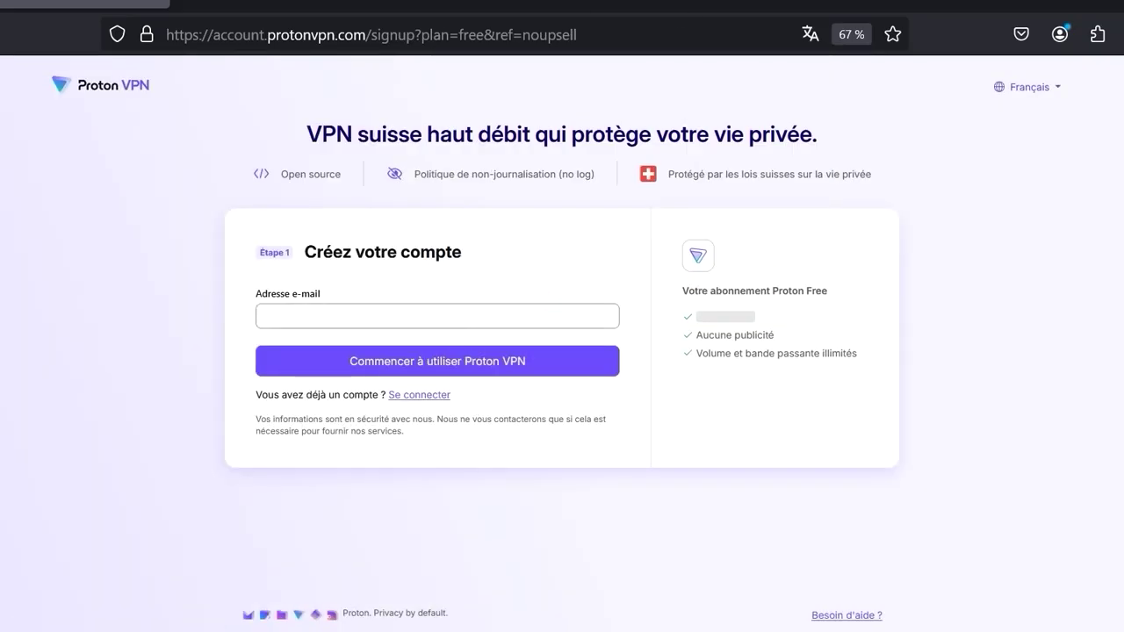
{"action": "left_click", "coordinate": [435, 316]}
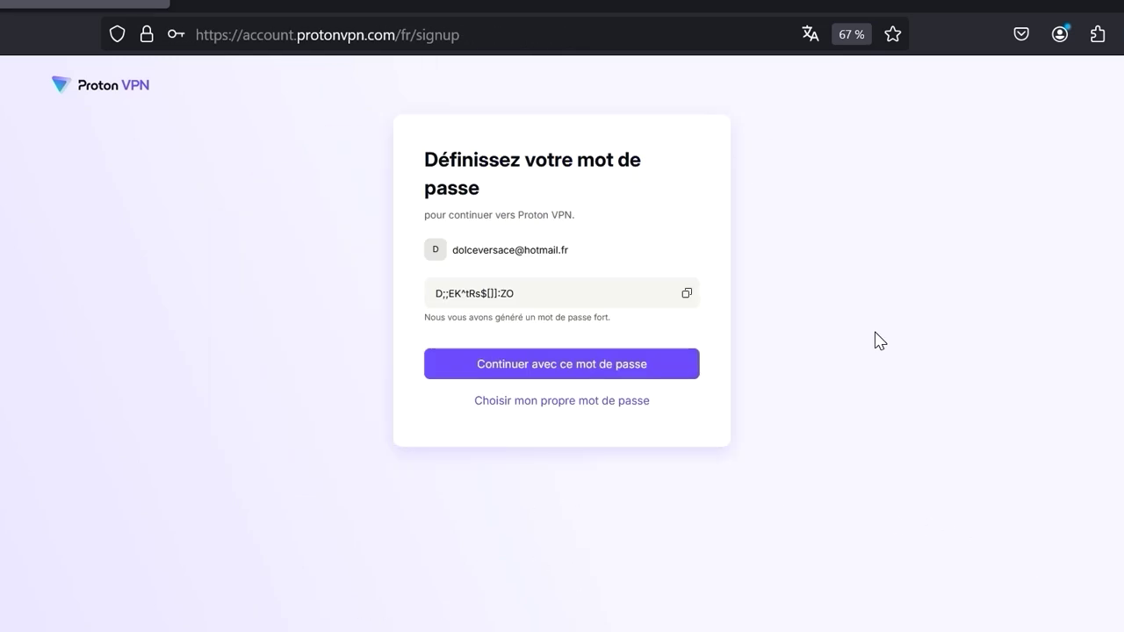
Replace the suggested password with your own, then retype it in 'Confirmer le mot de passe'
{"action": "left_click", "coordinate": [534, 296]}
{"action": "left_click", "coordinate": [579, 407]}
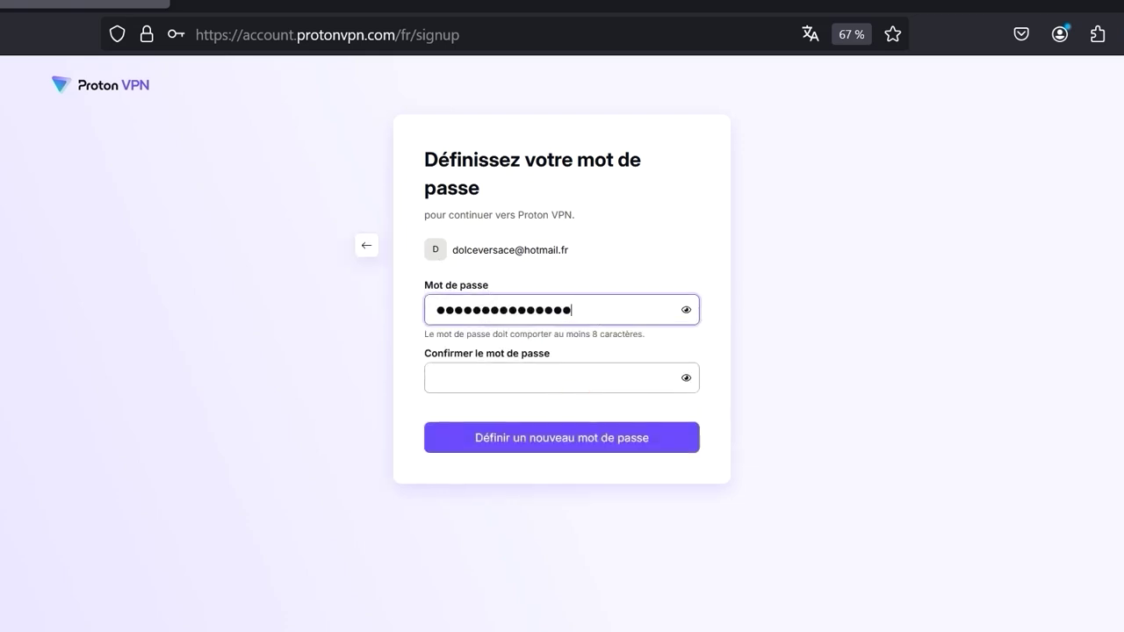
{"action": "key", "text": "ctrl+a"}
{"action": "left_click", "coordinate": [149, 244]}
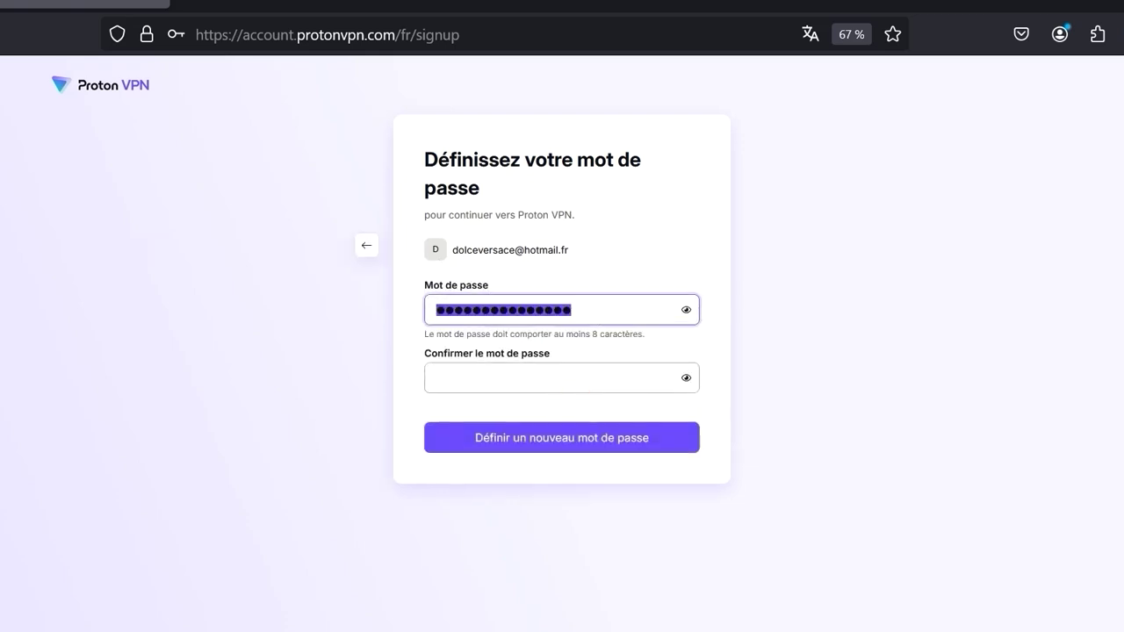
{"action": "type", "text": "*****"}
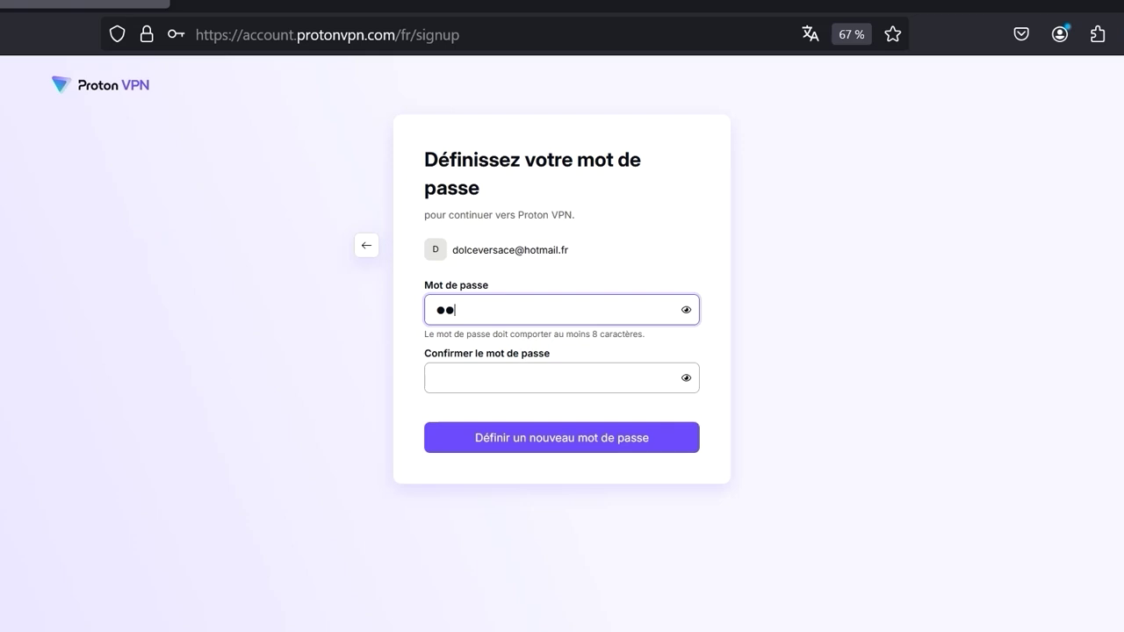
{"action": "type", "text": "*********"}
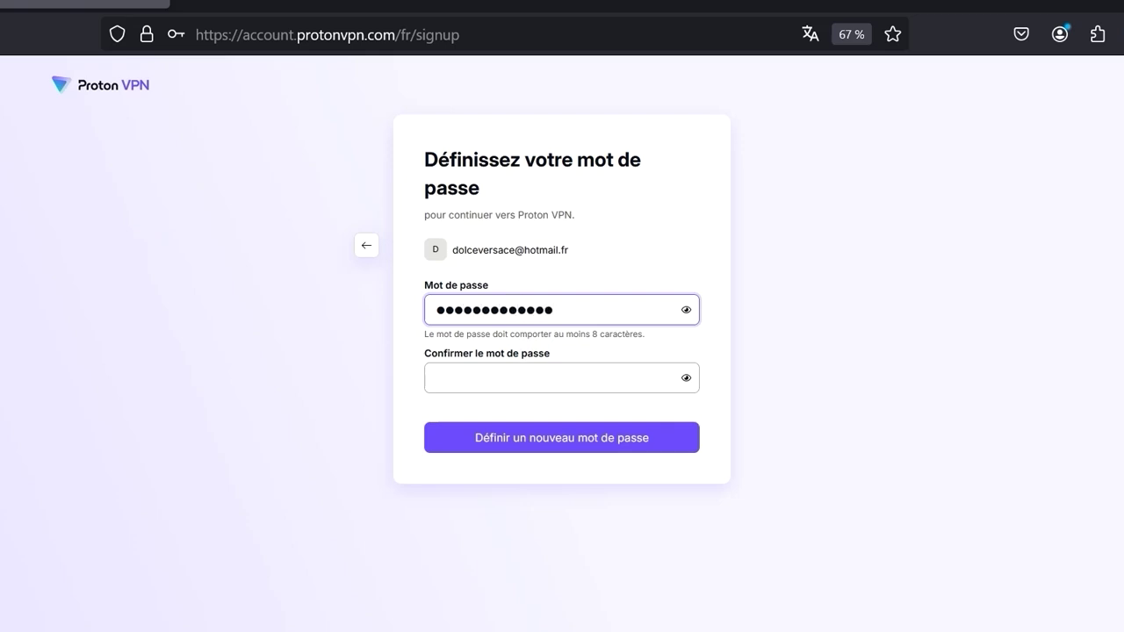
{"action": "type", "text": "**"}
{"action": "left_click", "coordinate": [545, 378]}
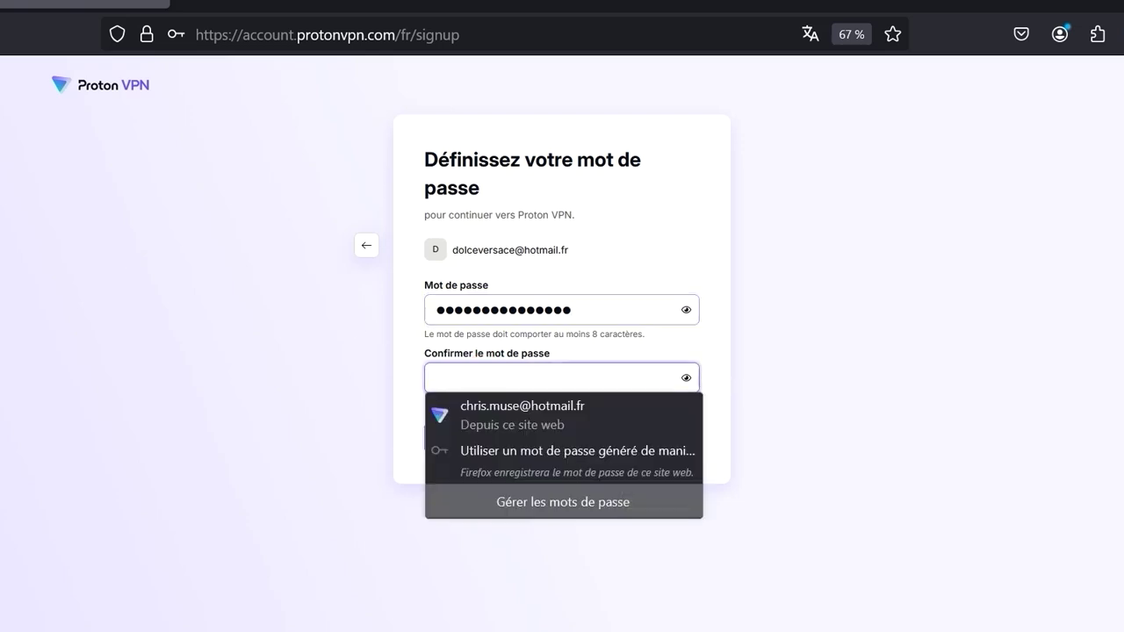
{"action": "type", "text": "*****"}
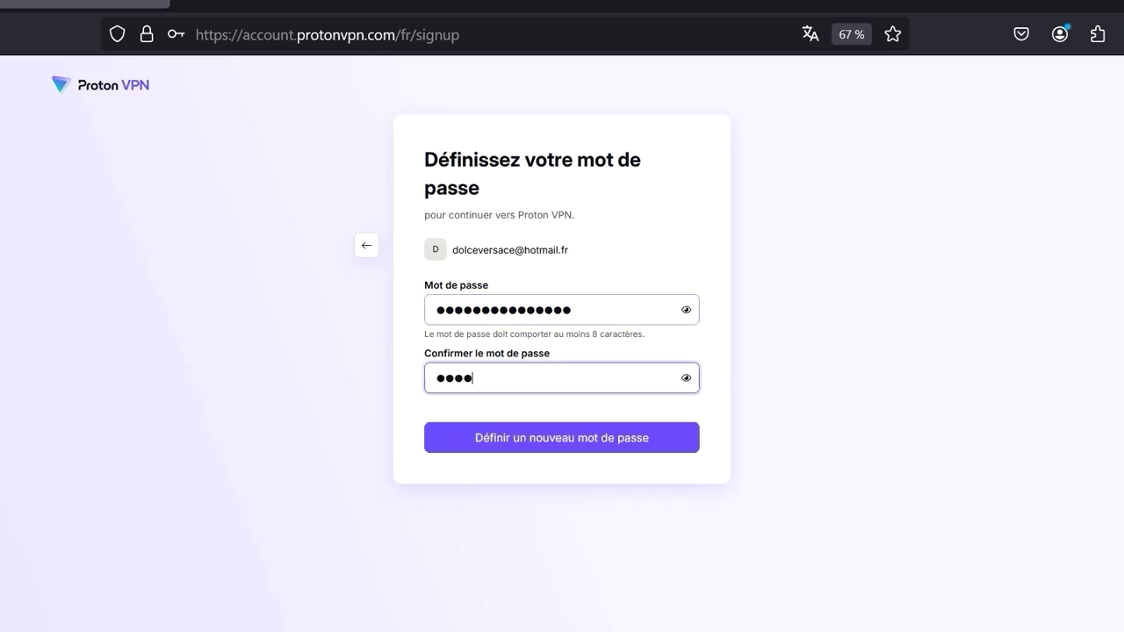
{"action": "type", "text": "**********"}
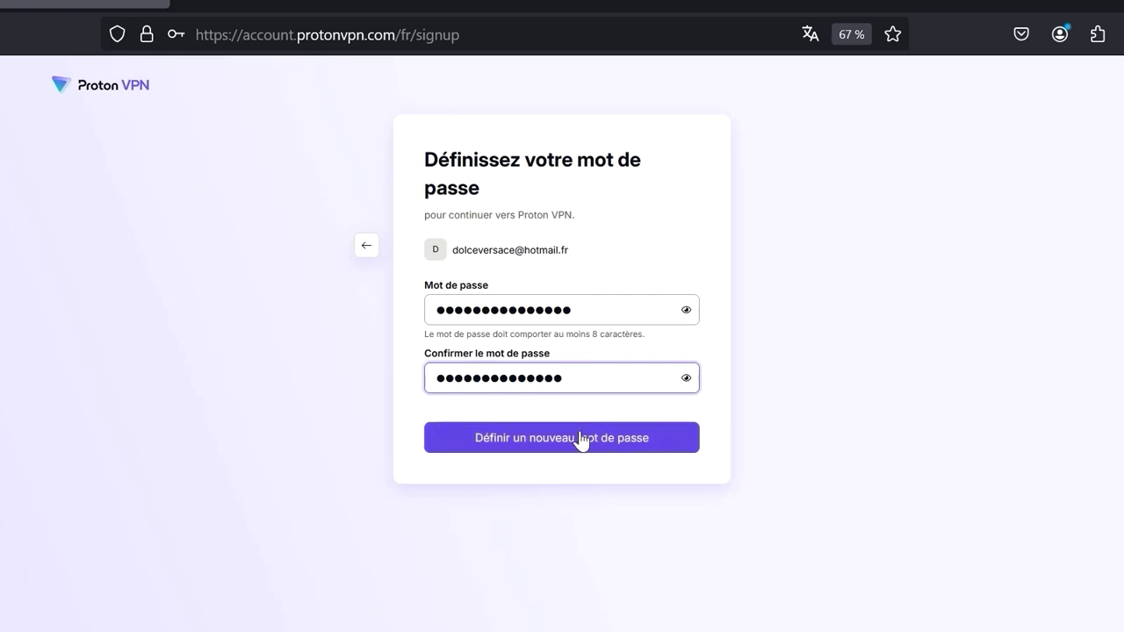
{"action": "key", "text": "ctrl+a"}
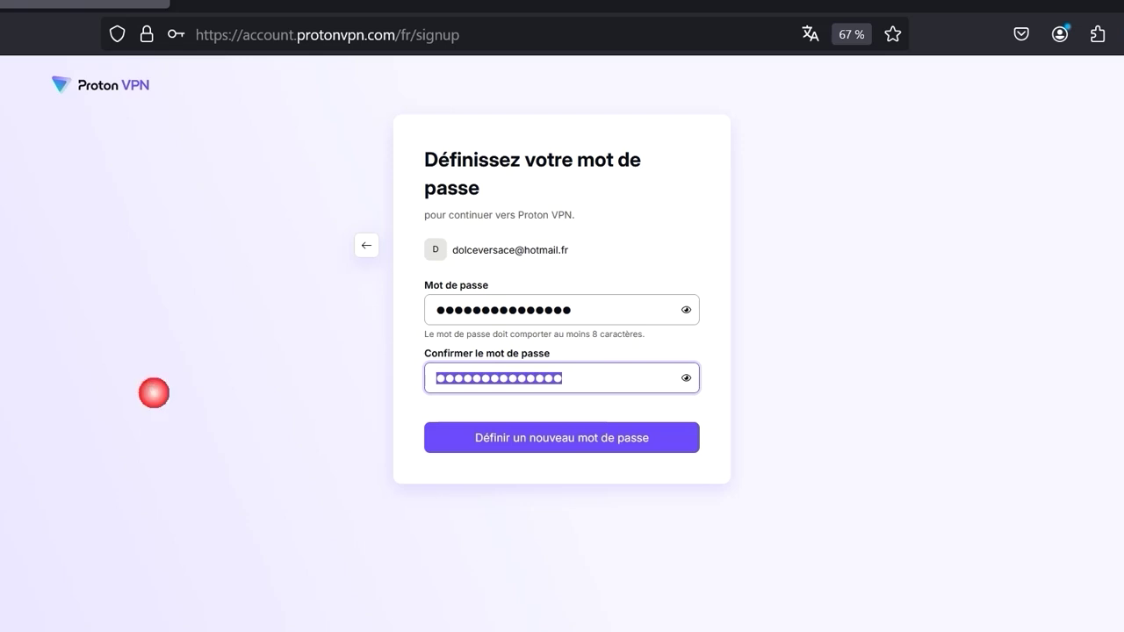
{"action": "type", "text": "*****"}
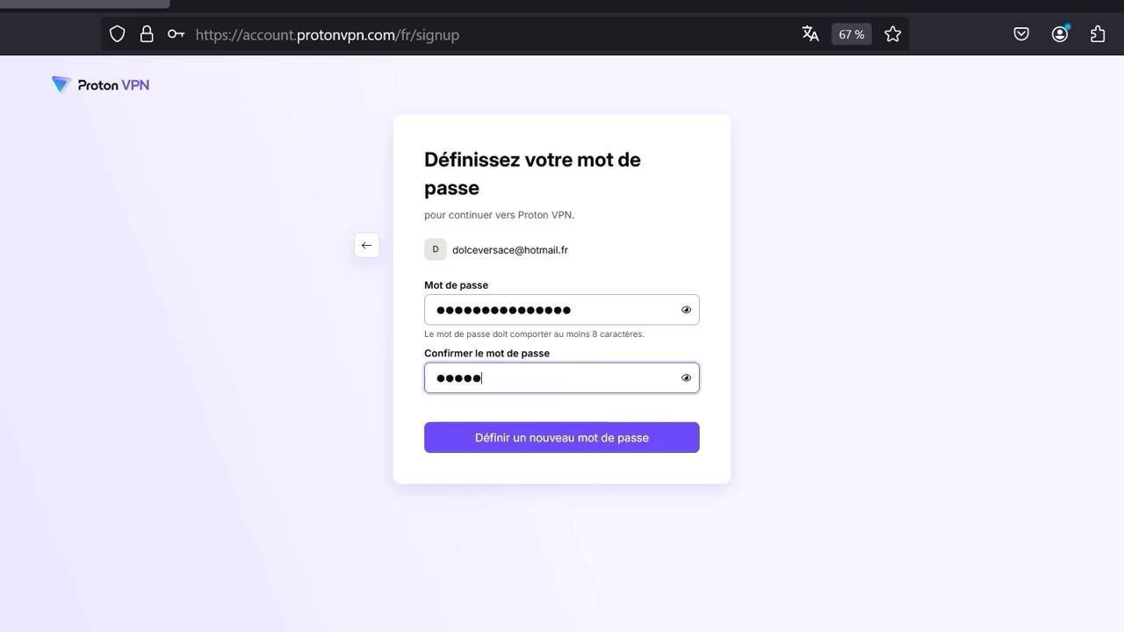
{"action": "type", "text": "**********"}
Confirm the new password, save it in Firefox, and go to the apps download page
{"action": "left_click", "coordinate": [555, 439]}
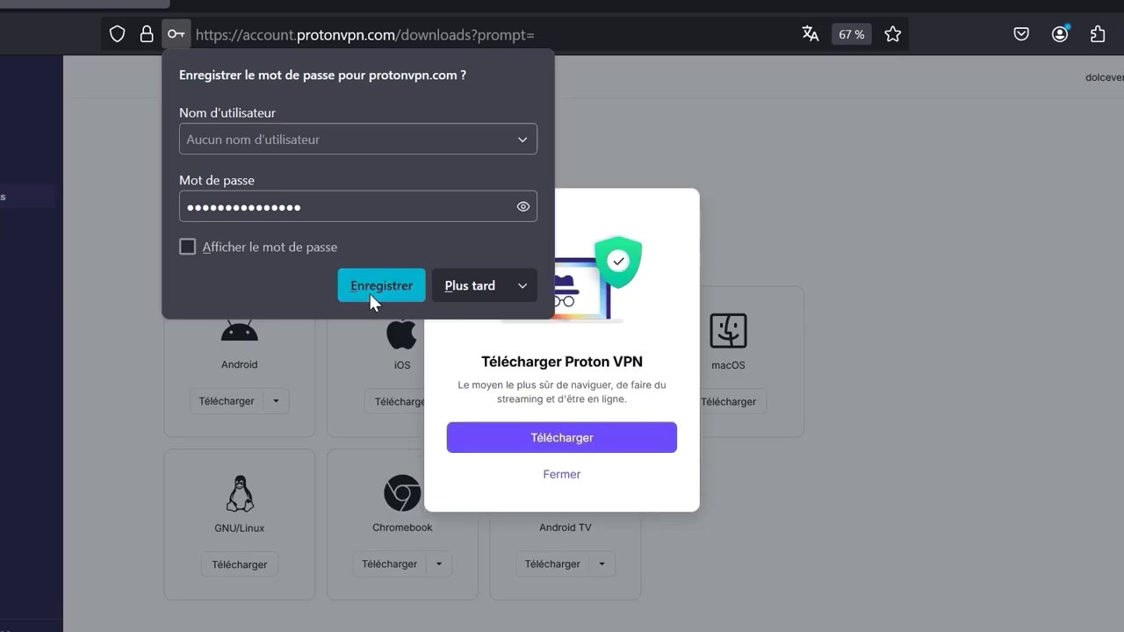
{"action": "left_click", "coordinate": [370, 294]}
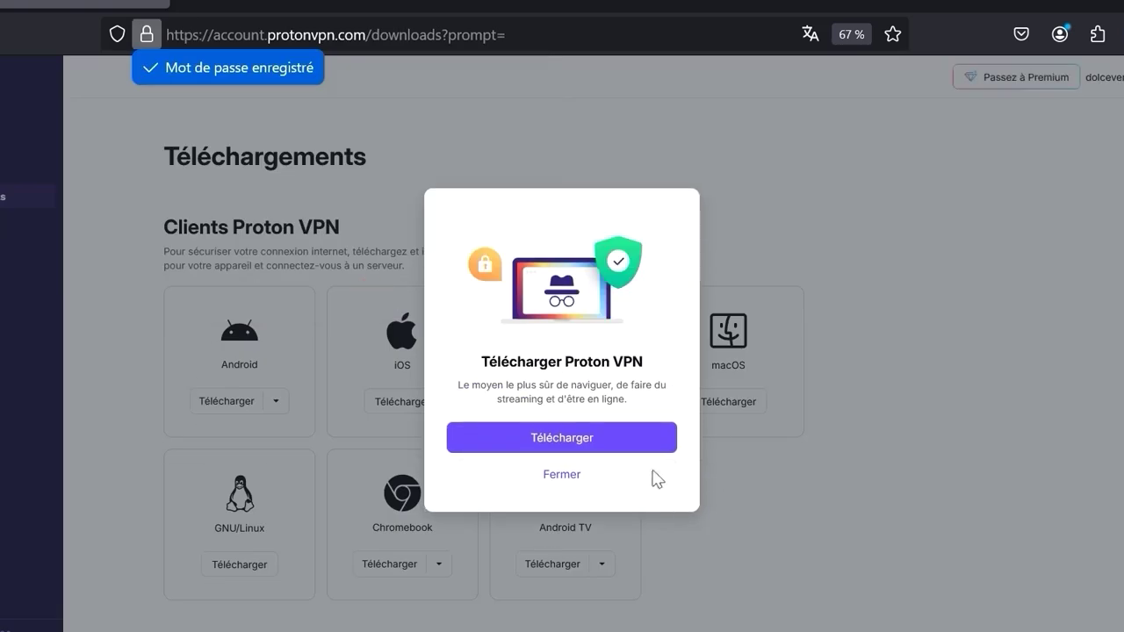
{"action": "left_click", "coordinate": [619, 439]}
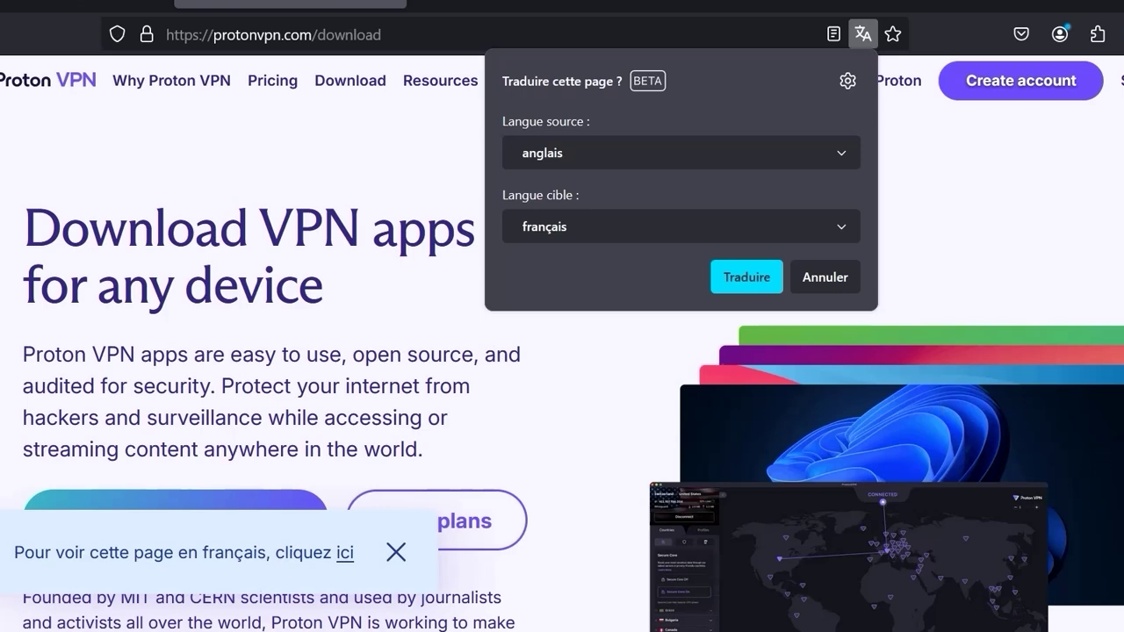
Download ProtonVPN_v3.5.1_x64.exe for Windows 11/10 (x64) and open its Téléchargements folder
{"action": "key", "text": "Escape"}
{"action": "scroll", "coordinate": [562, 351], "scroll_direction": "down", "scroll_amount": 3}
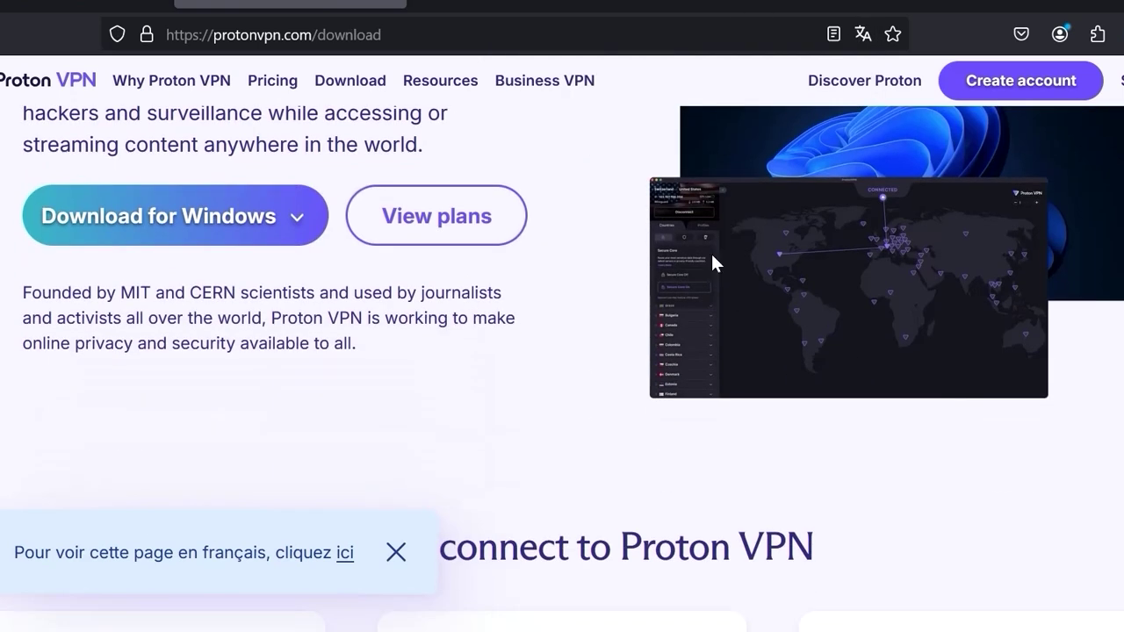
{"action": "left_click", "coordinate": [204, 209]}
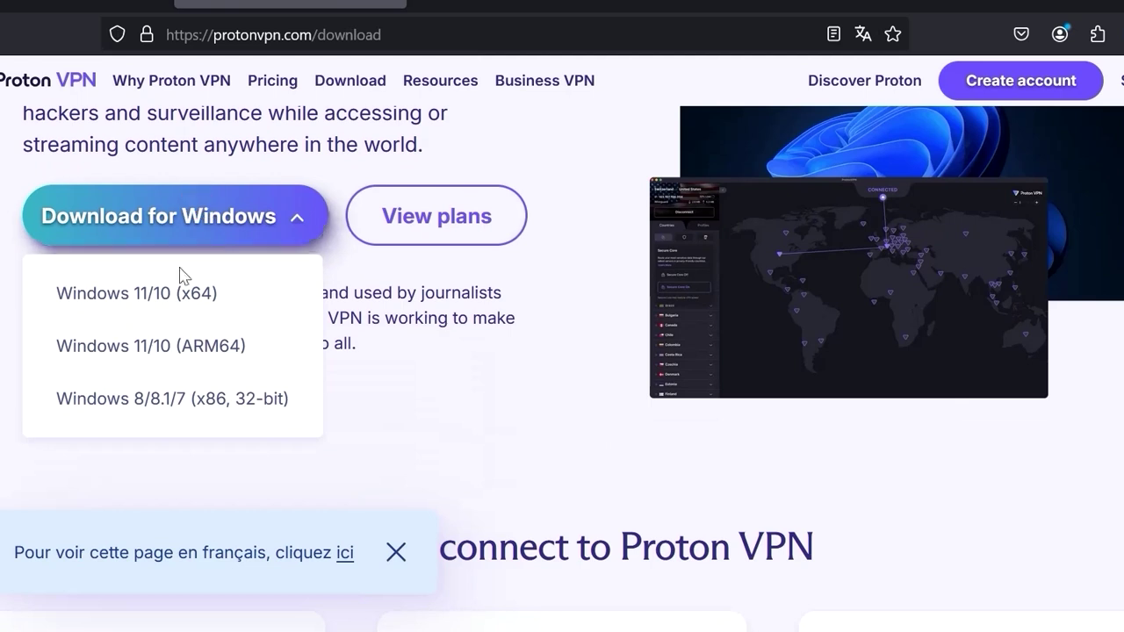
{"action": "left_click", "coordinate": [187, 314]}
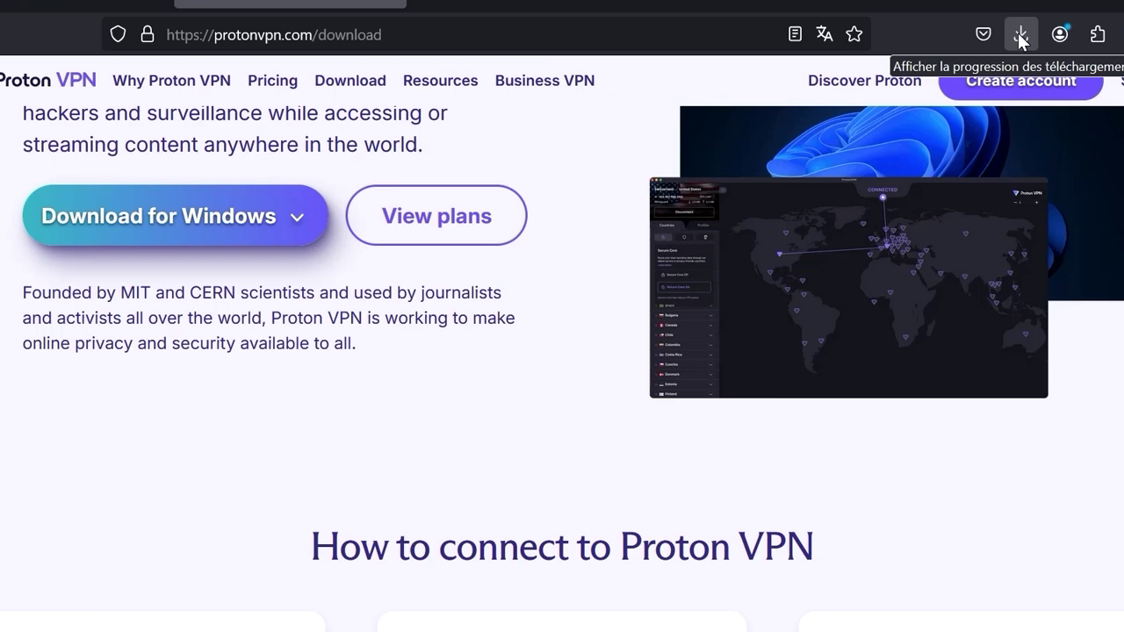
{"action": "left_click", "coordinate": [1020, 37]}
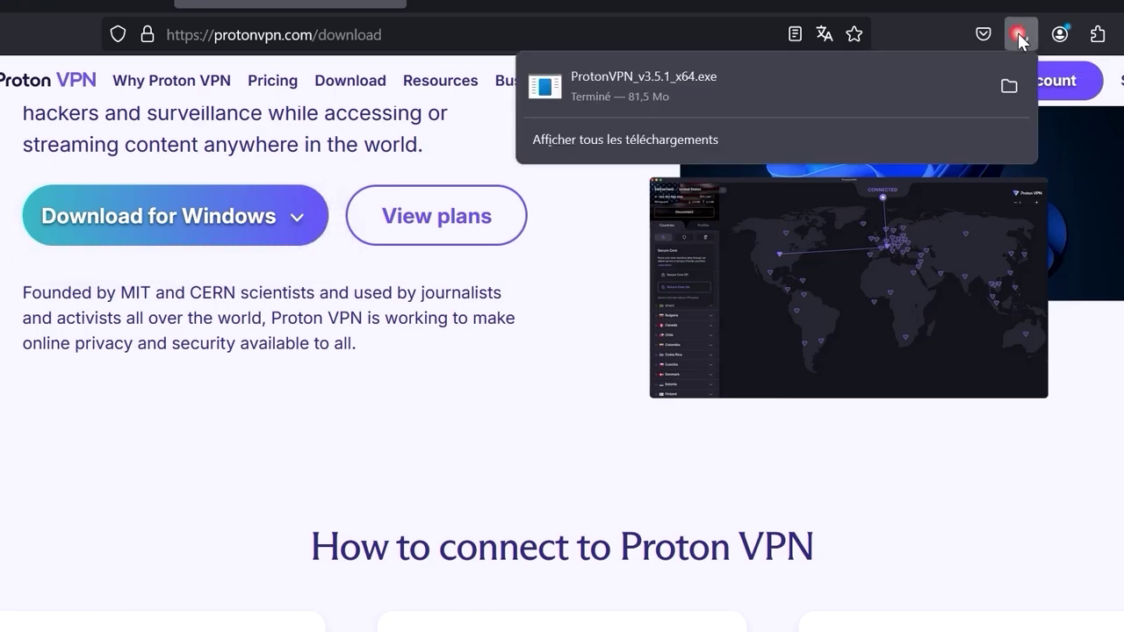
{"action": "left_click", "coordinate": [1009, 85]}
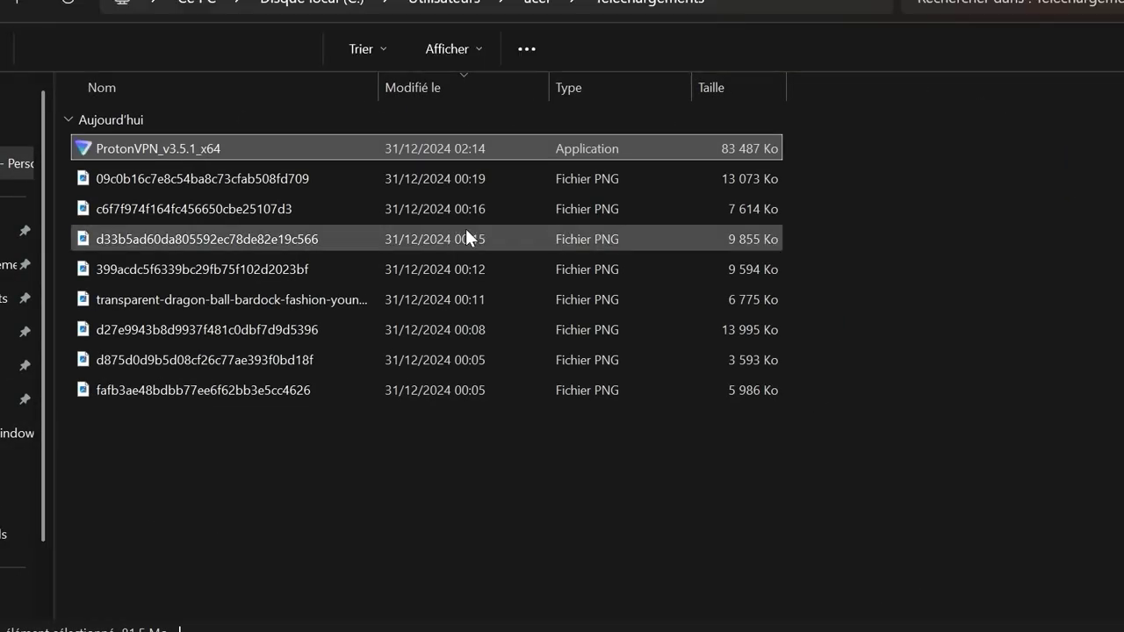
Run ProtonVPN_v3.5.1_x64 from Téléchargements and keep Français as the installer language
{"action": "double_click", "coordinate": [235, 146]}
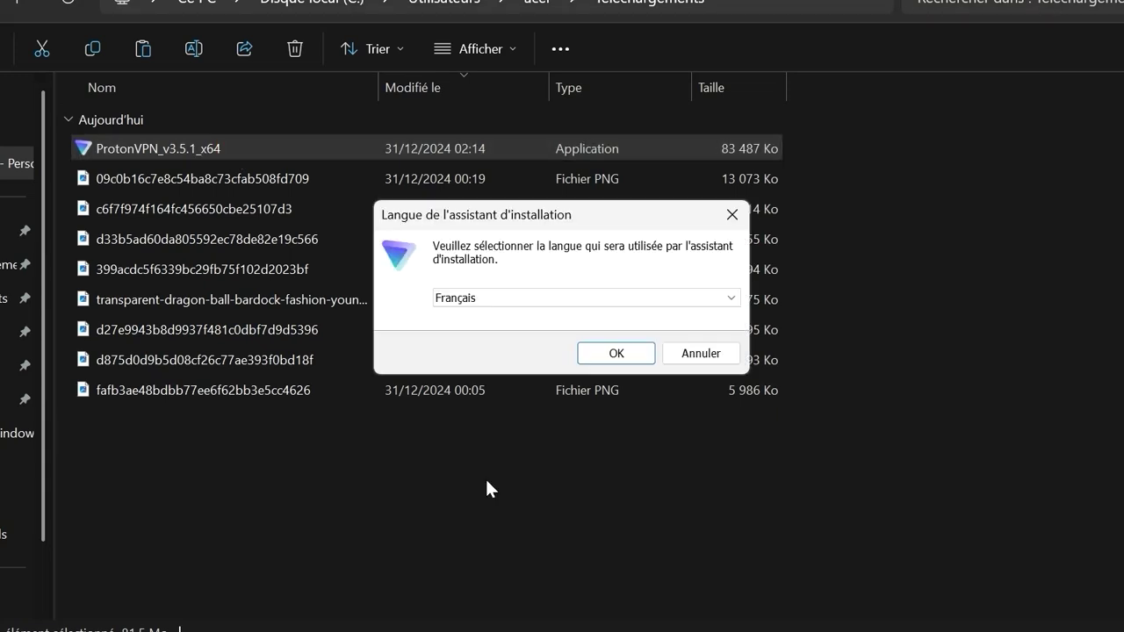
{"action": "left_click", "coordinate": [617, 353]}
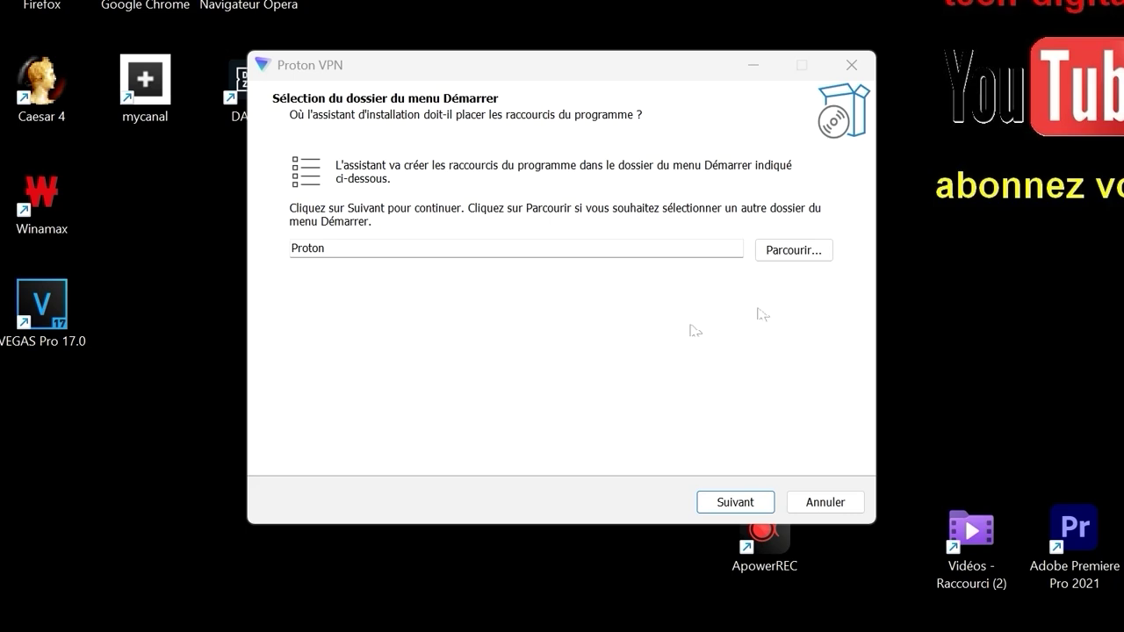
Keep the 'Proton' Start menu folder, untick Proton Mail, Drive and Pass, and install
{"action": "left_click", "coordinate": [729, 502]}
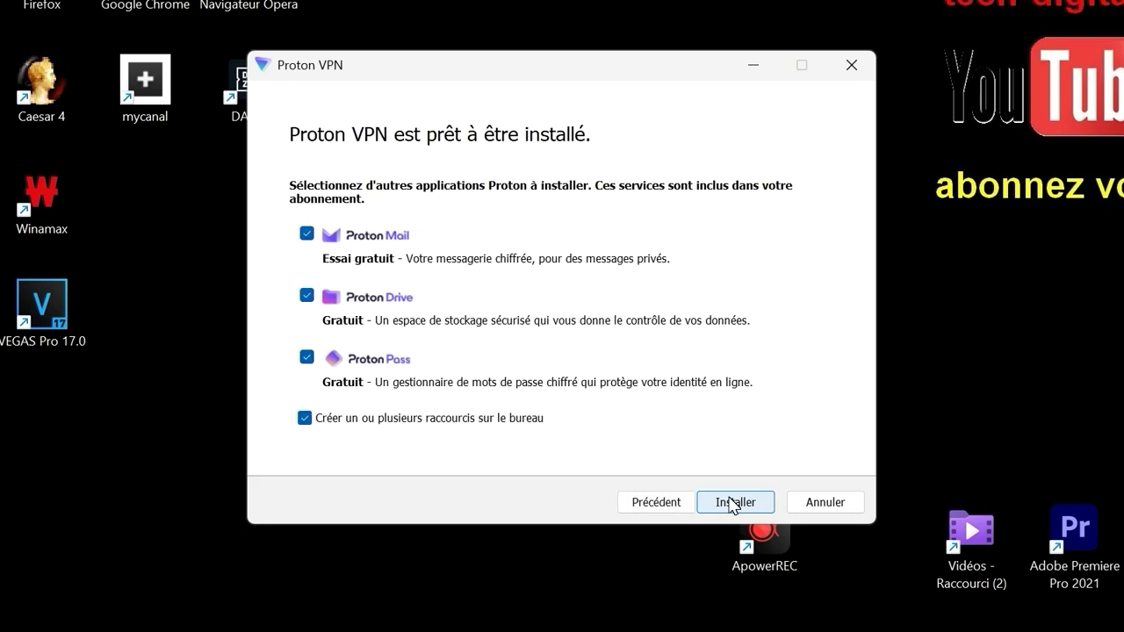
{"action": "left_click", "coordinate": [398, 247]}
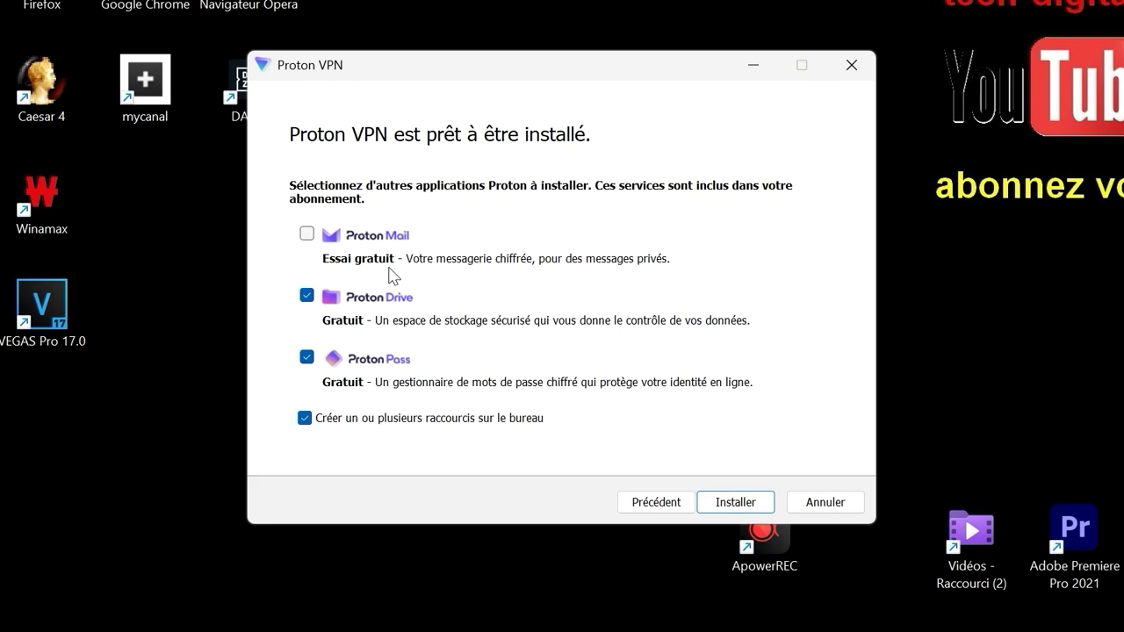
{"action": "left_click", "coordinate": [382, 318]}
{"action": "left_click", "coordinate": [379, 372]}
{"action": "left_click", "coordinate": [729, 509]}
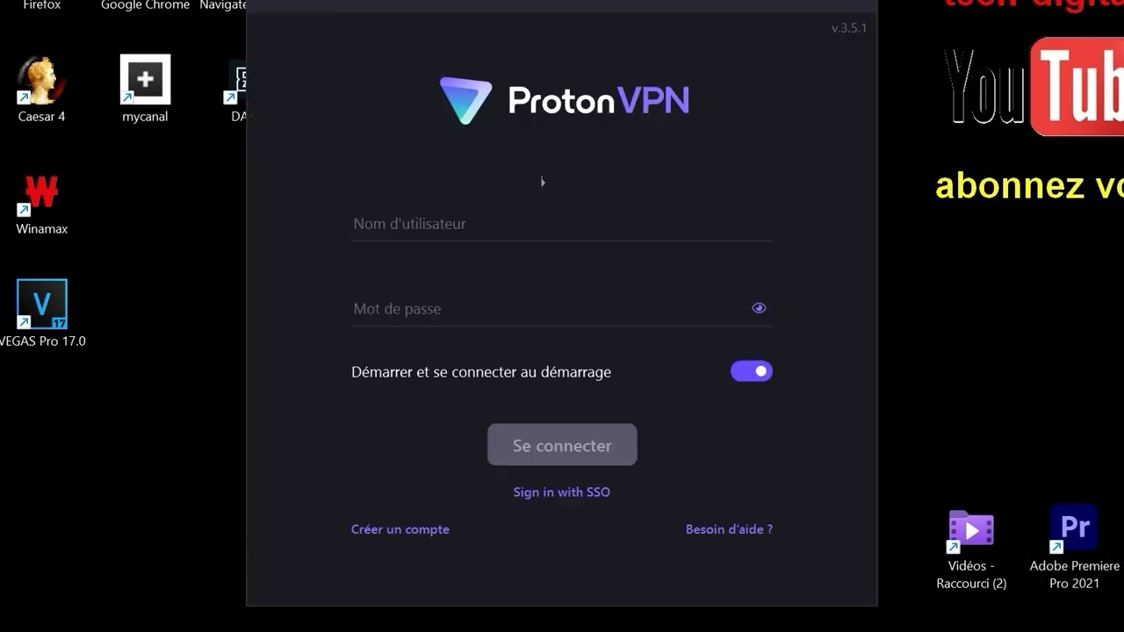
Sign in to the Proton VPN app with the account e-mail and password
{"action": "left_click", "coordinate": [501, 219]}
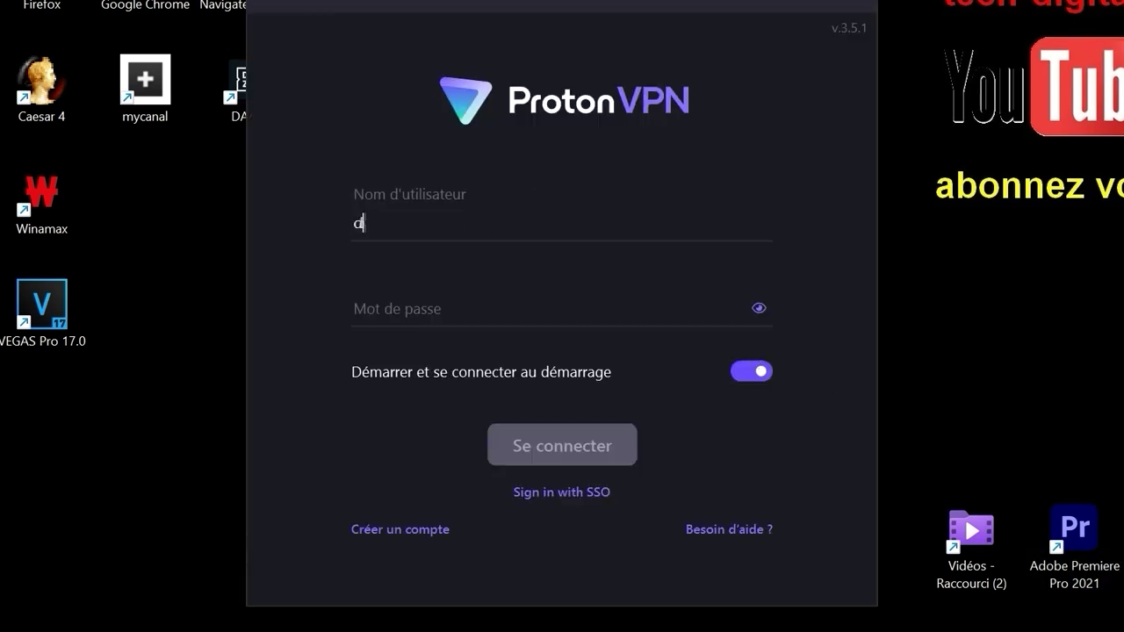
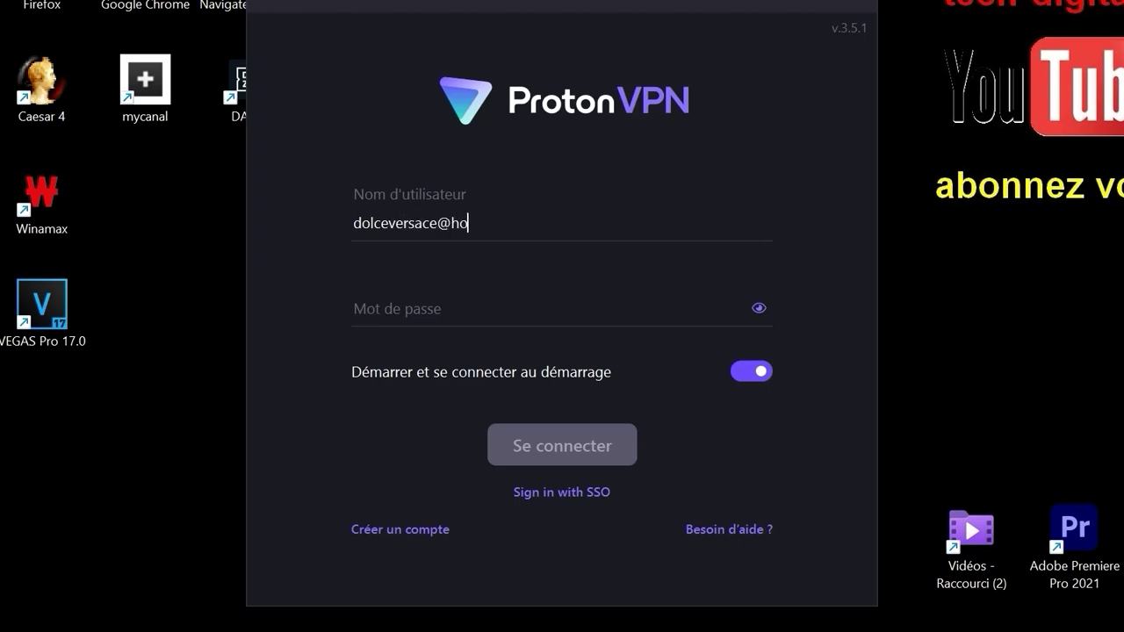
{"action": "left_click", "coordinate": [447, 306]}
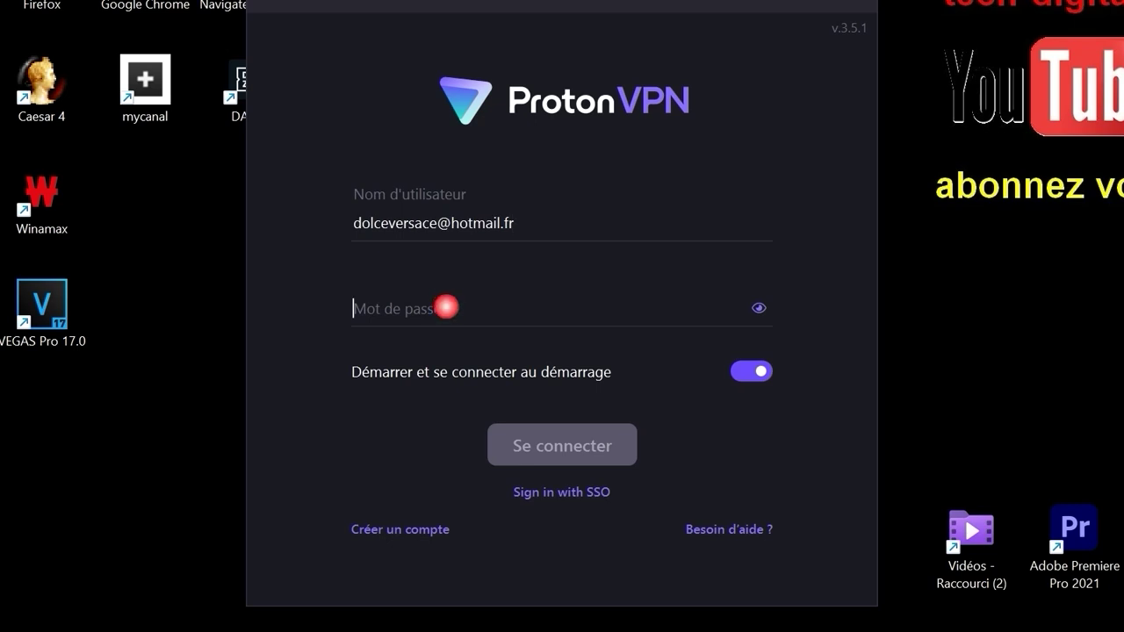
{"action": "type", "text": "••••••••••"}
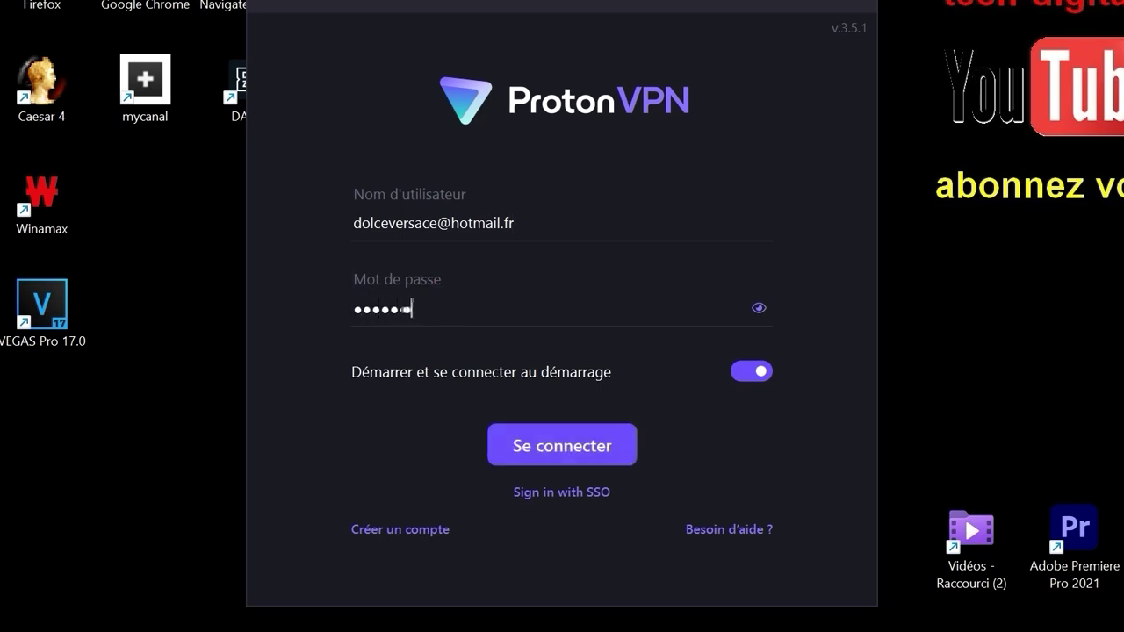
{"action": "type", "text": "•••••"}
{"action": "left_click", "coordinate": [592, 452]}
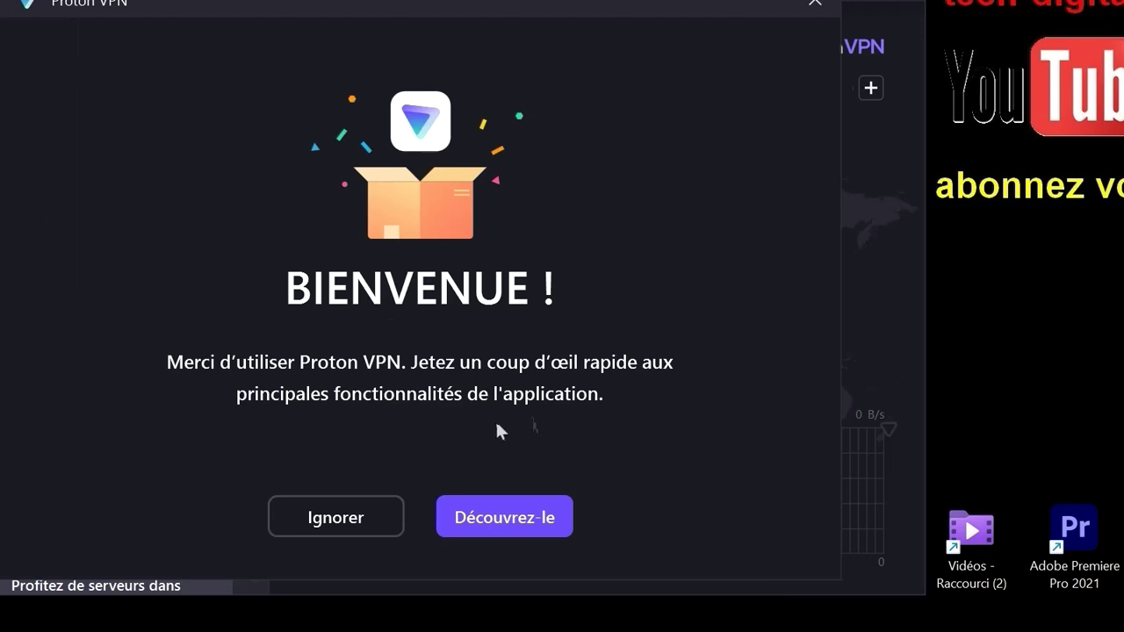
Skip the welcome tour, deny location access, and start 'Connexion rapide'
{"action": "left_click", "coordinate": [341, 518]}
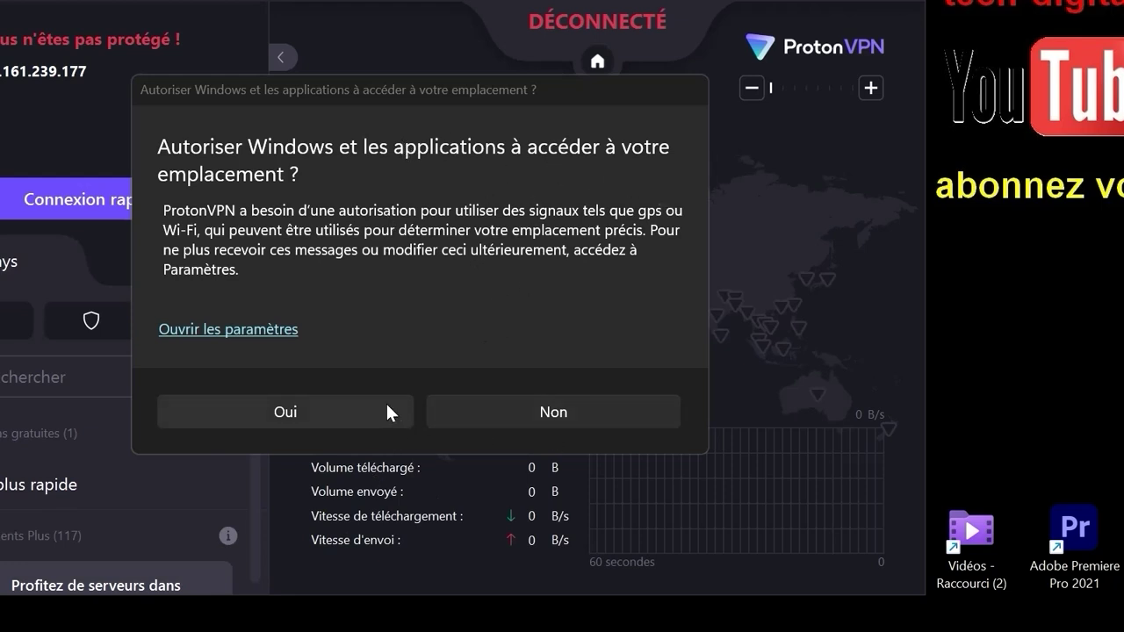
{"action": "left_click", "coordinate": [521, 414]}
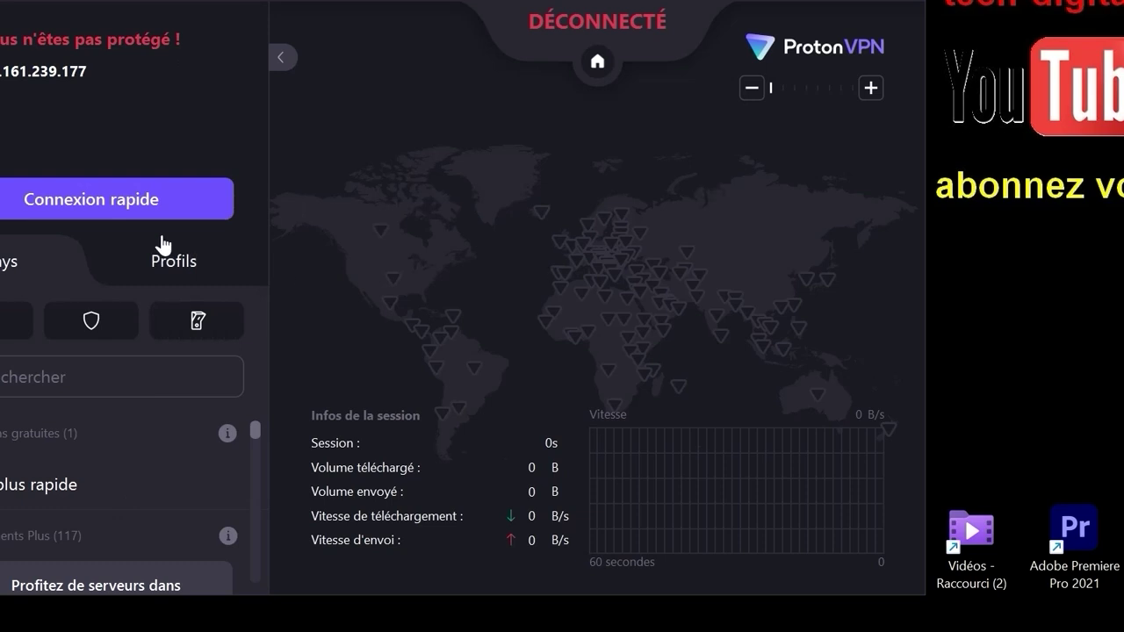
{"action": "left_click", "coordinate": [104, 201]}
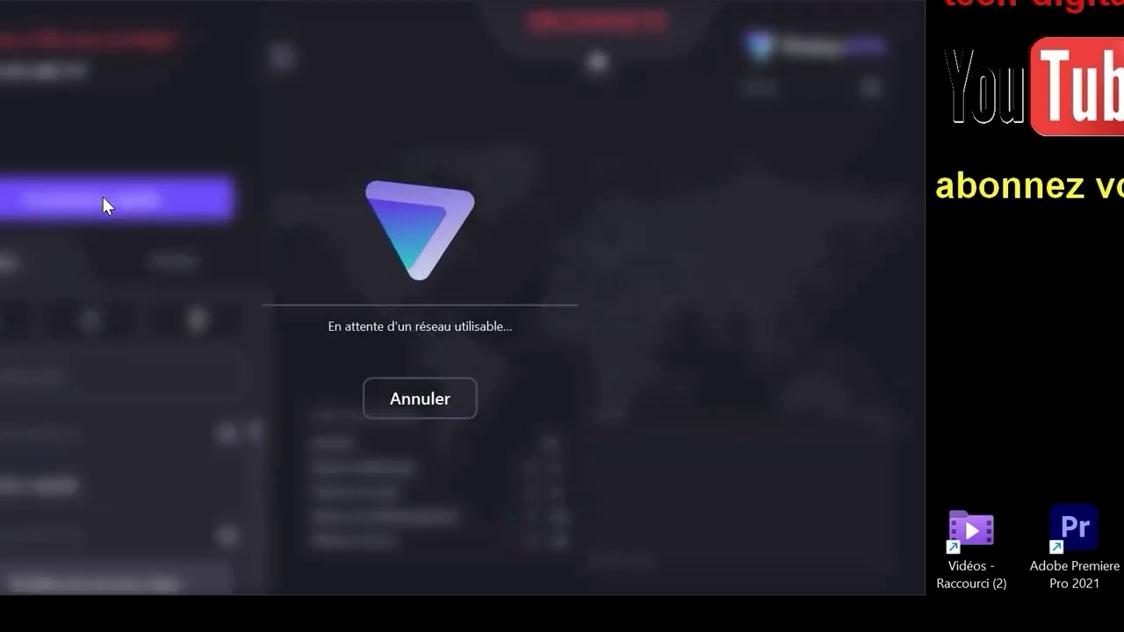